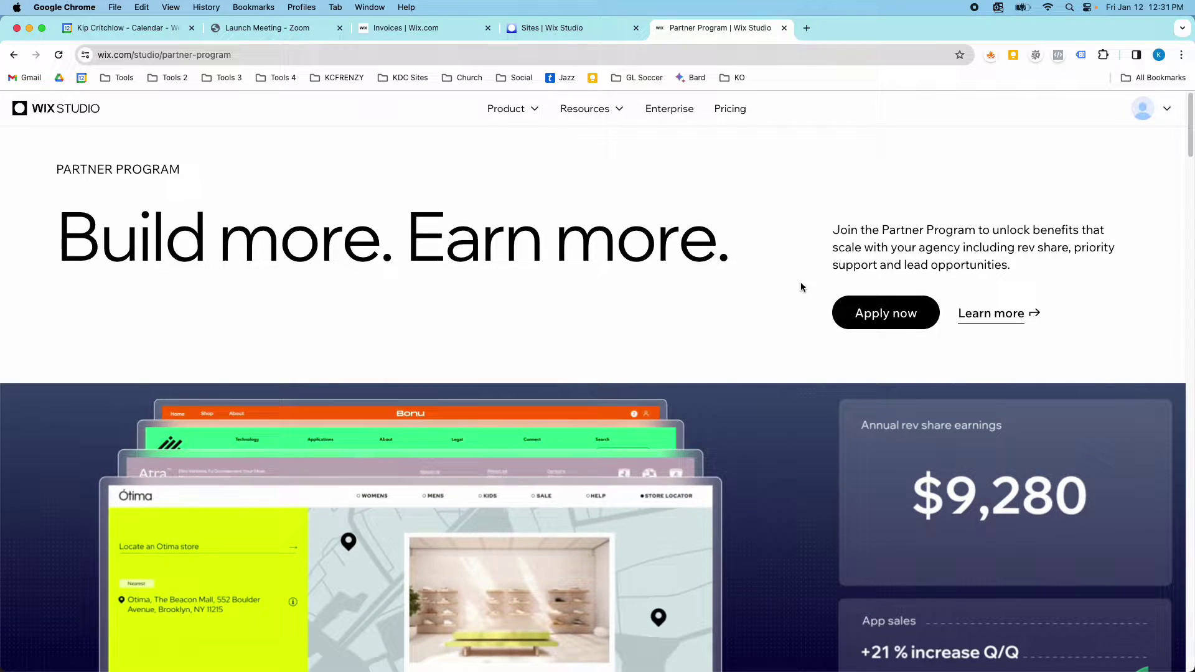
pyautogui.scroll(-1, 788, 321)
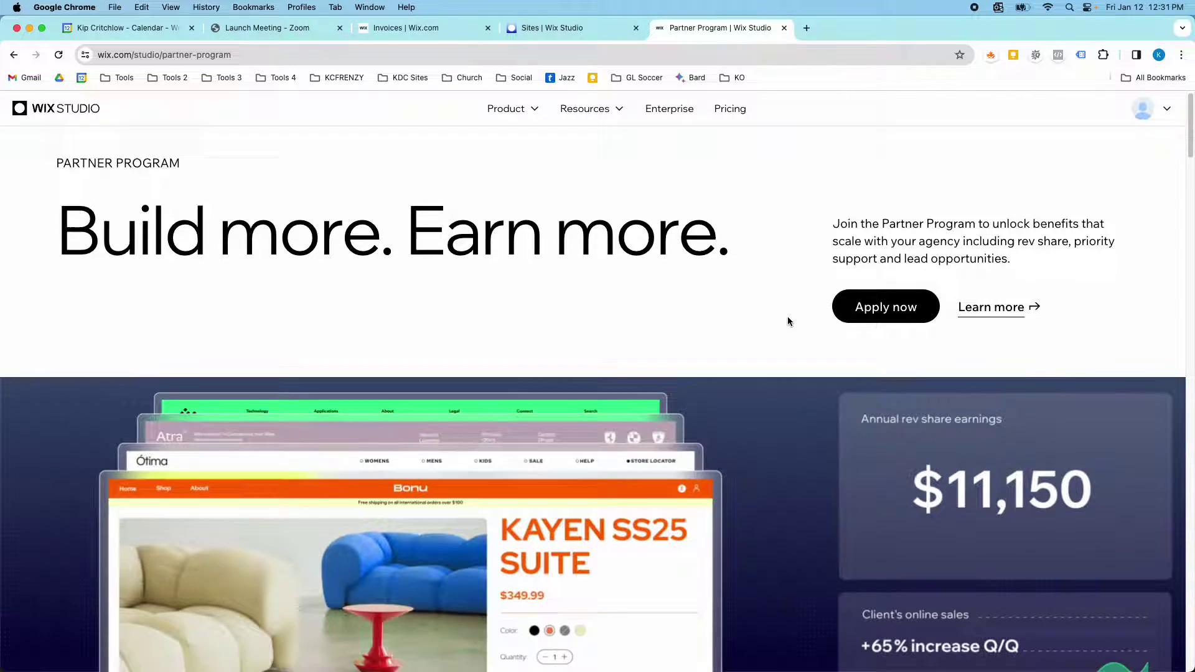
pyautogui.scroll(-4, 787, 321)
pyautogui.scroll(-3, 788, 323)
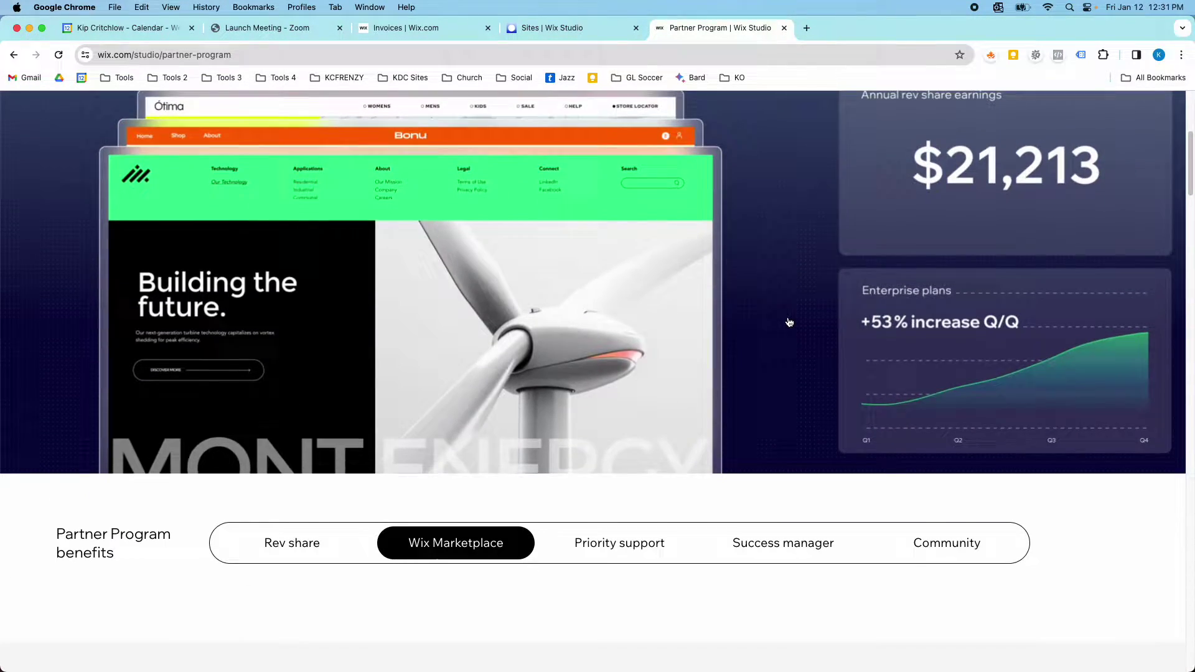
pyautogui.scroll(-2, 789, 321)
pyautogui.scroll(4, 789, 322)
pyautogui.scroll(2, 789, 322)
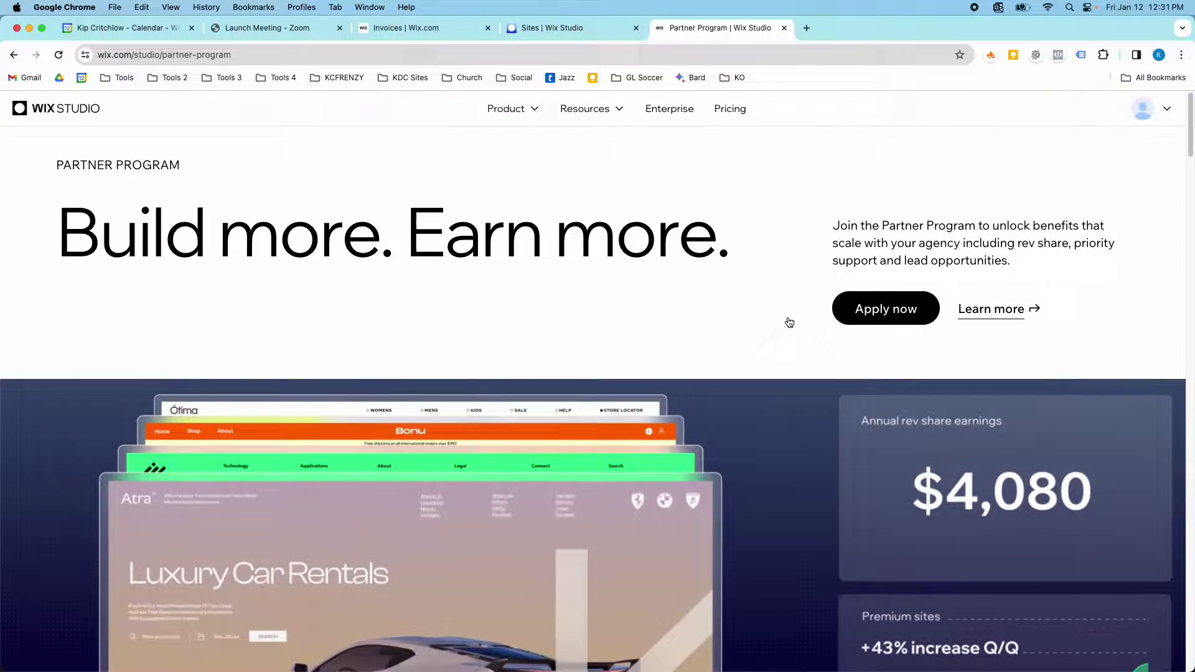
pyautogui.scroll(-5, 789, 322)
pyautogui.scroll(-3, 787, 325)
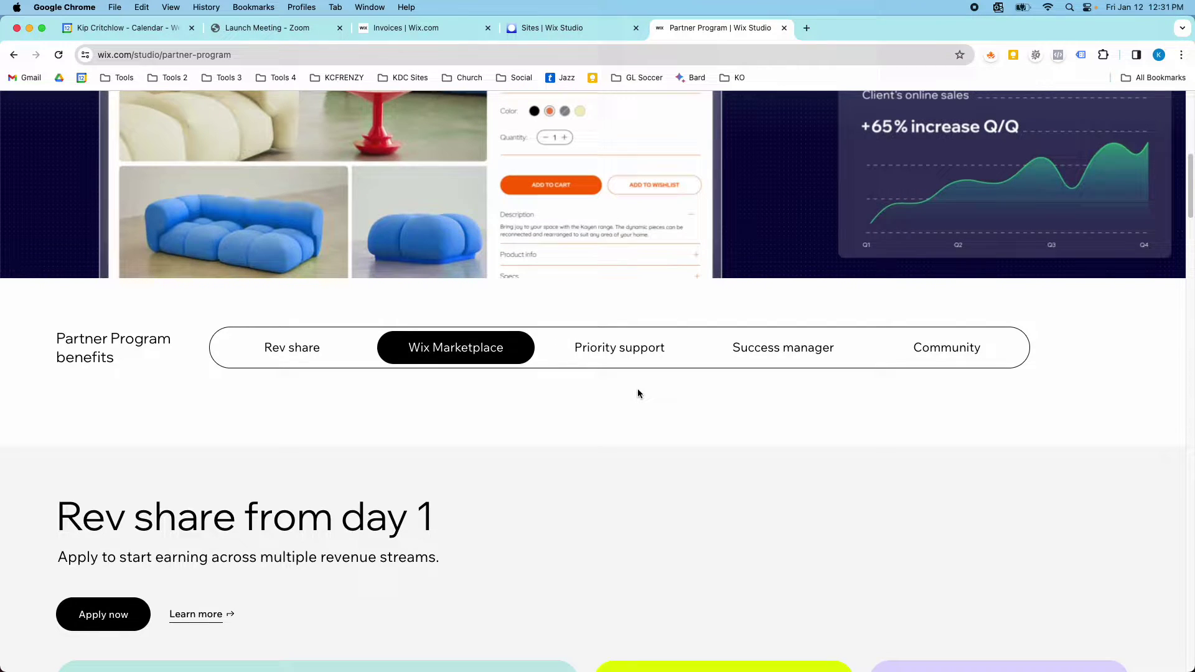
pyautogui.scroll(-4, 638, 389)
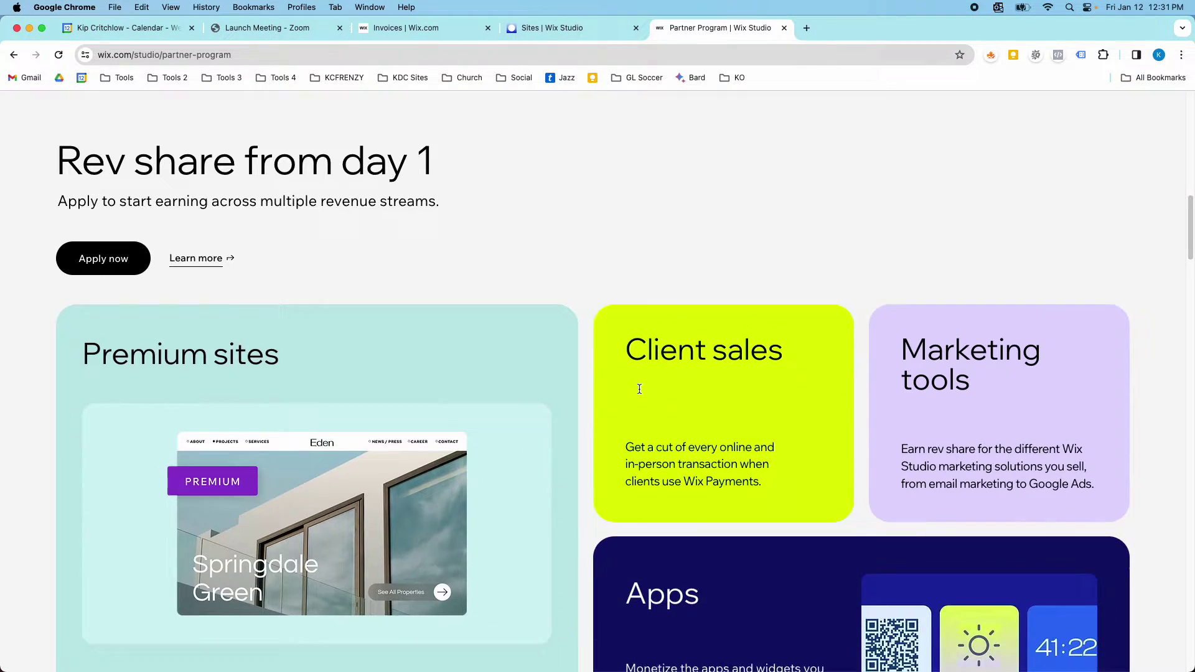
pyautogui.scroll(-1, 639, 388)
pyautogui.scroll(-1, 638, 389)
pyautogui.scroll(-2, 639, 388)
pyautogui.scroll(-2, 638, 388)
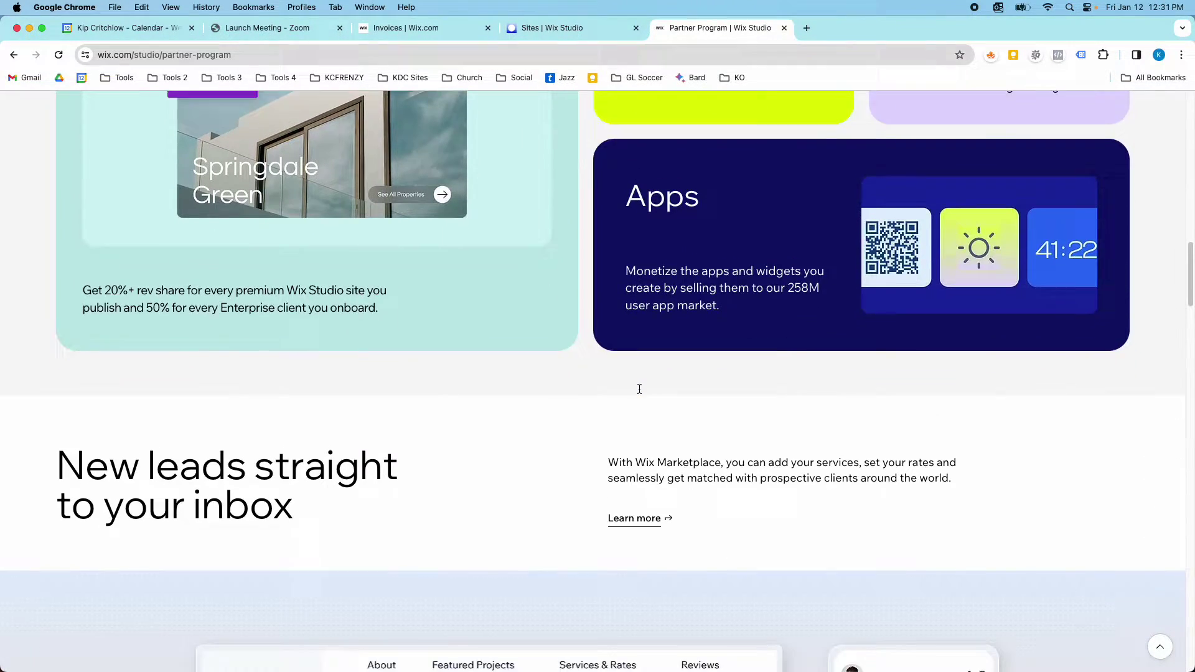
pyautogui.scroll(-1, 638, 389)
pyautogui.scroll(-1, 639, 392)
pyautogui.scroll(-2, 639, 392)
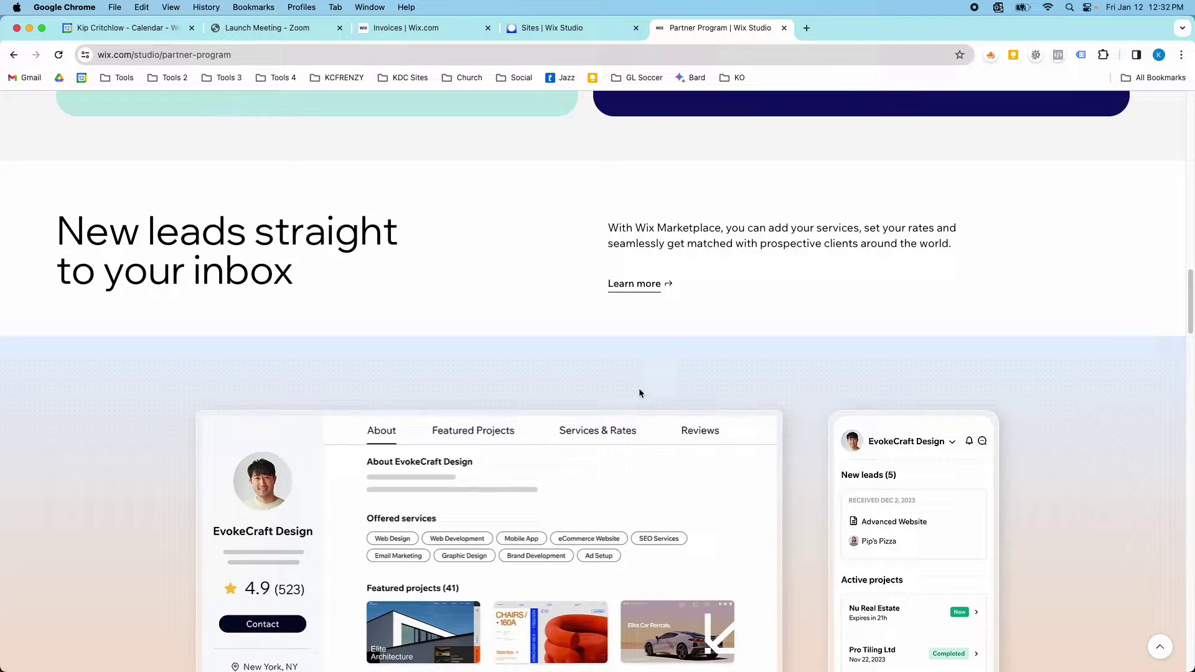
pyautogui.scroll(-2, 639, 392)
pyautogui.scroll(-1, 640, 392)
pyautogui.scroll(-1, 639, 392)
pyautogui.scroll(-1, 640, 393)
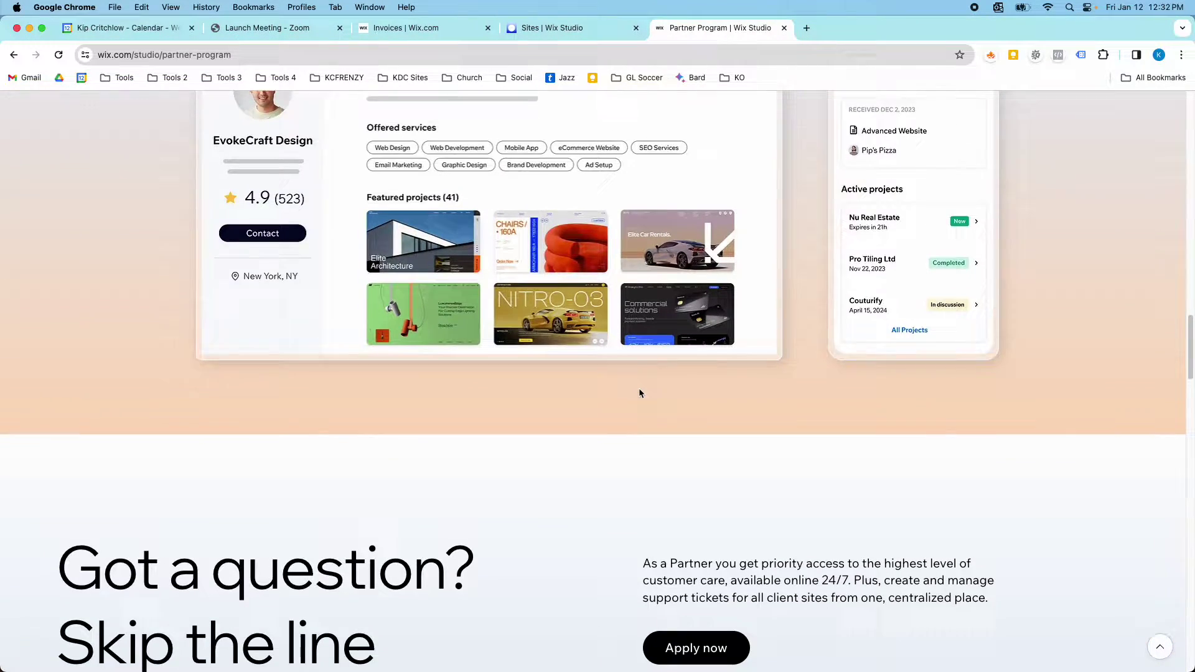
pyautogui.scroll(-2, 640, 392)
pyautogui.scroll(-1, 639, 392)
pyautogui.scroll(-3, 640, 393)
pyautogui.scroll(-1, 640, 392)
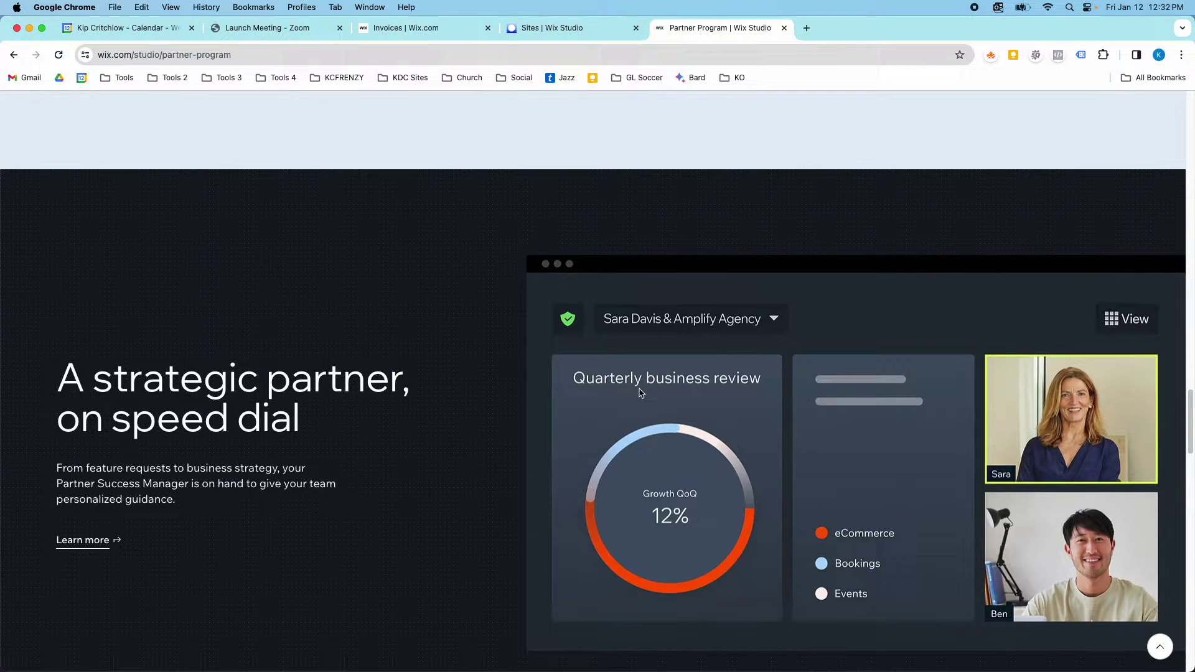
pyautogui.scroll(-3, 639, 392)
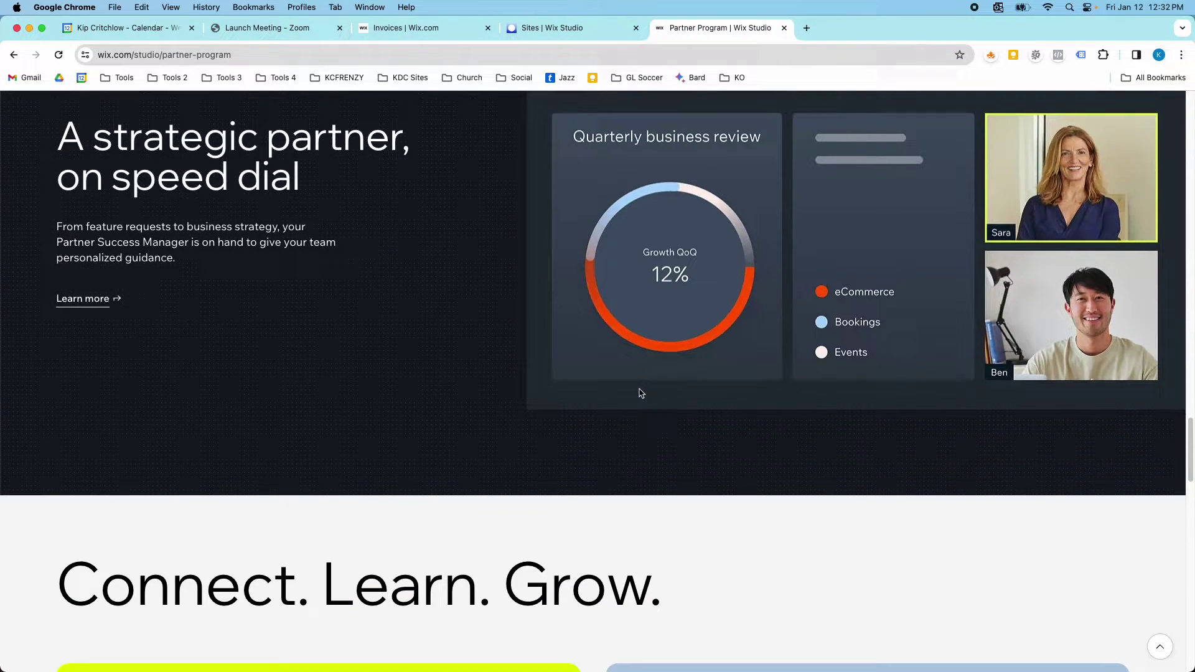
pyautogui.scroll(-3, 640, 392)
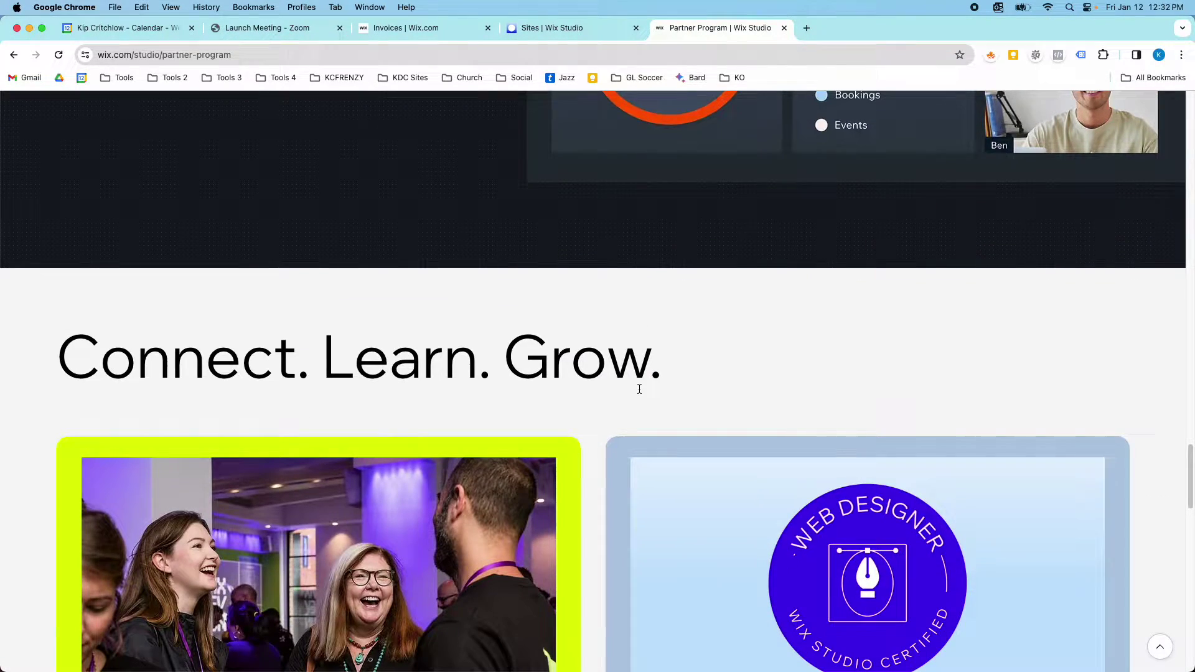
pyautogui.scroll(-3, 640, 389)
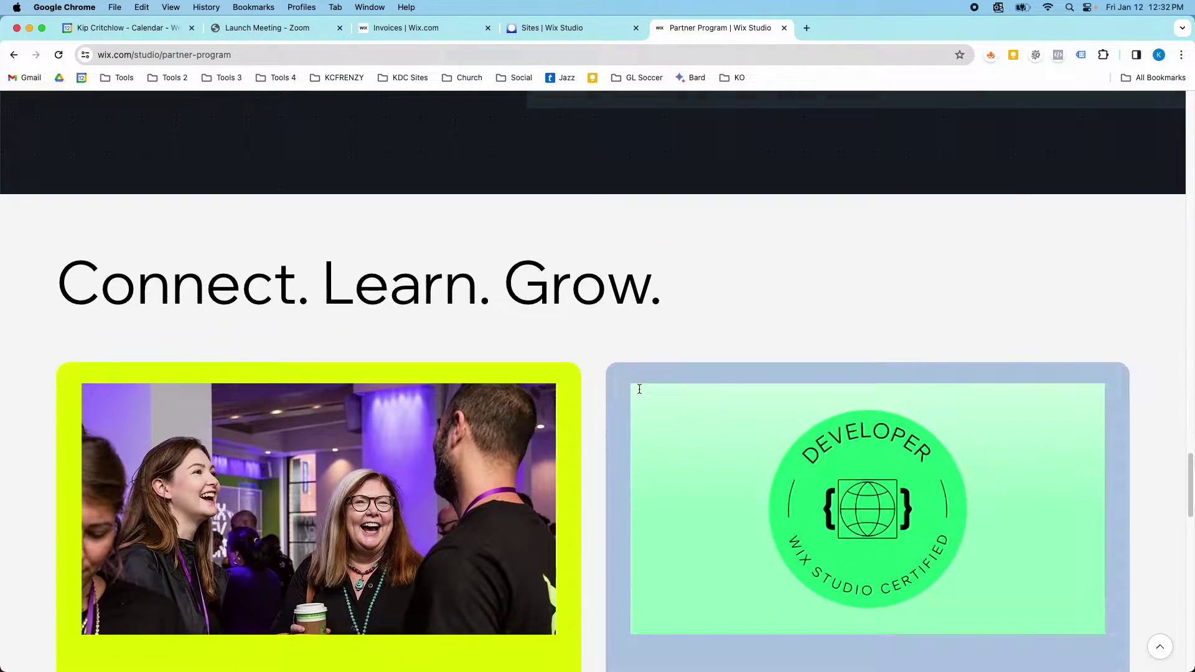
pyautogui.scroll(-5, 640, 392)
pyautogui.scroll(-2, 640, 395)
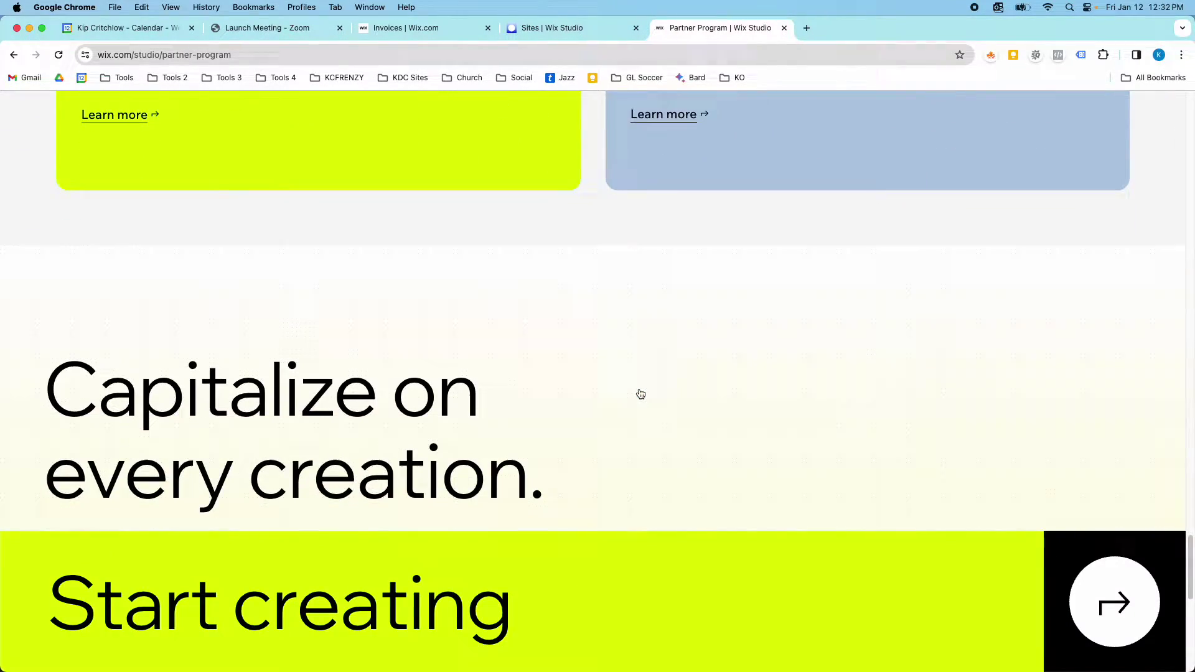
pyautogui.scroll(-5, 640, 394)
pyautogui.scroll(5, 640, 393)
pyautogui.scroll(3, 639, 393)
pyautogui.scroll(3, 639, 394)
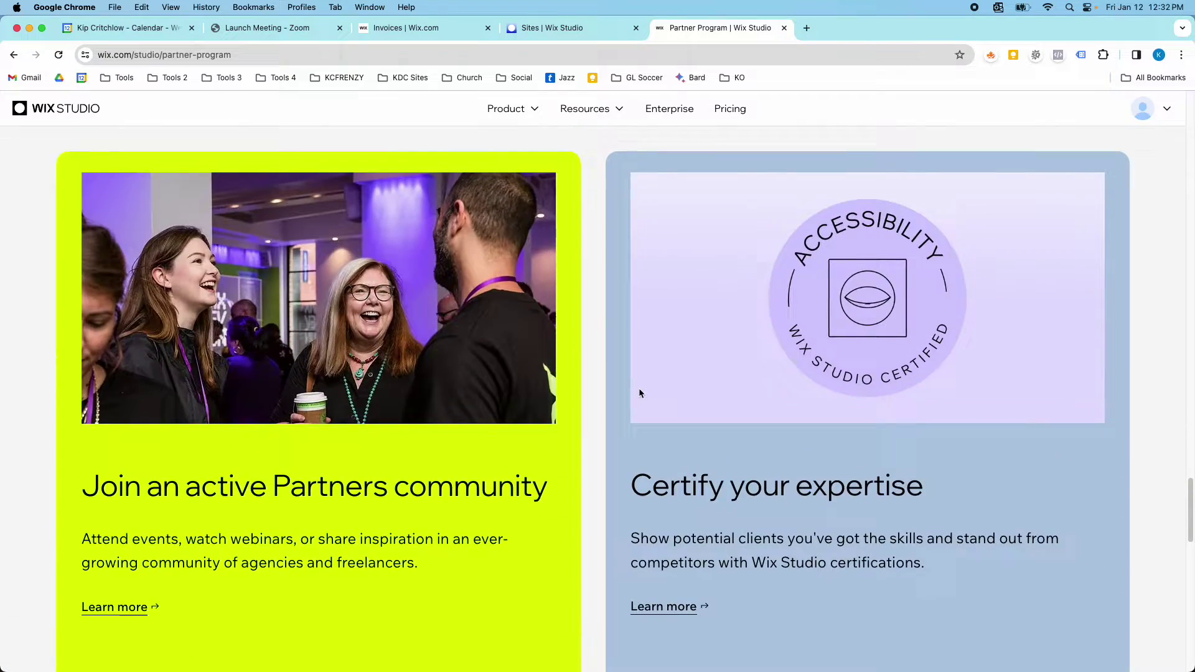
pyautogui.scroll(2, 639, 393)
pyautogui.scroll(4, 639, 393)
pyautogui.scroll(3, 640, 393)
pyautogui.scroll(5, 640, 393)
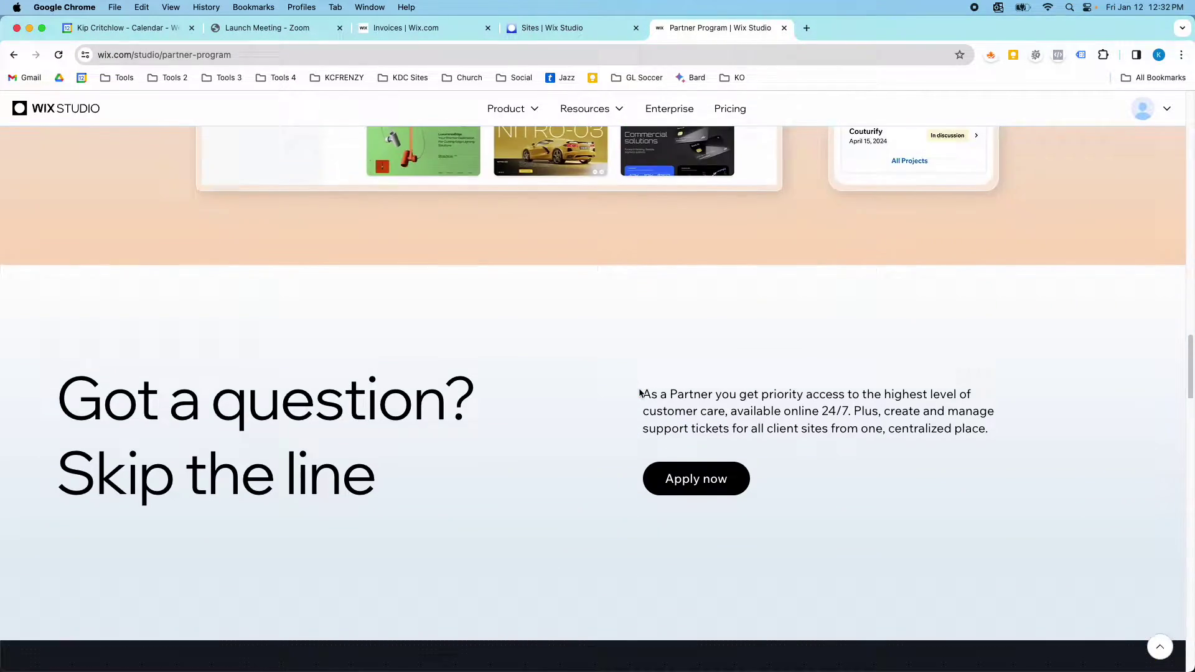
pyautogui.scroll(5, 640, 393)
pyautogui.scroll(4, 640, 393)
pyautogui.scroll(5, 640, 393)
pyautogui.scroll(5, 639, 393)
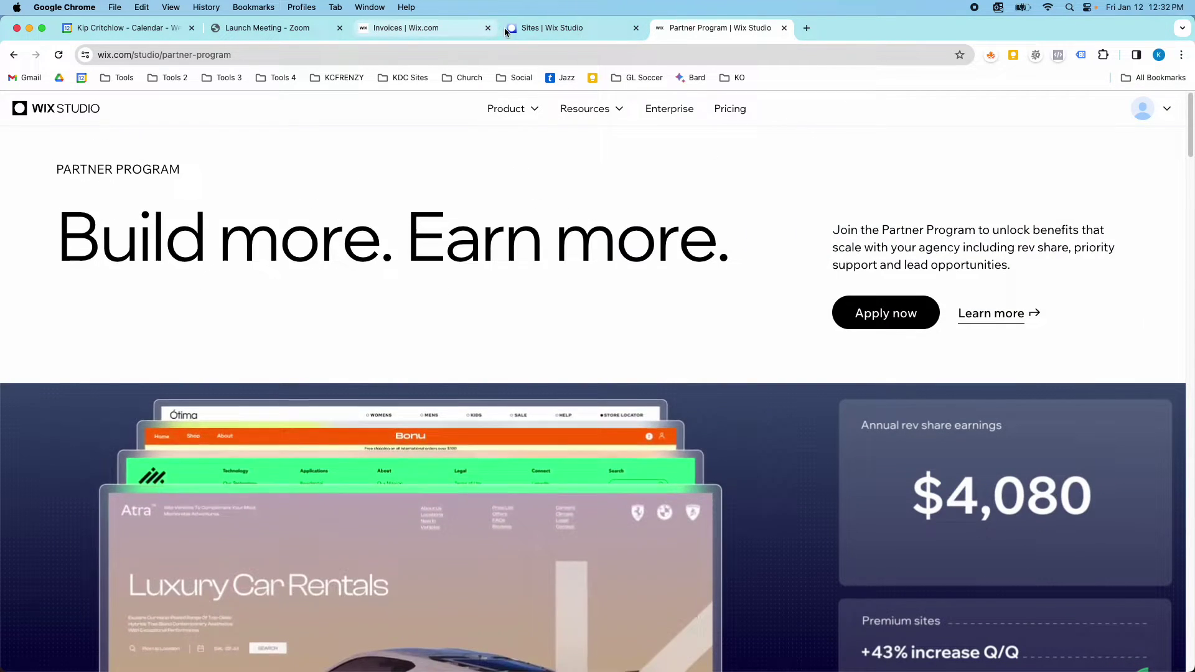
# Switch to the 'Sites | Wix Studio' partner dashboard tab
pyautogui.click(518, 28)
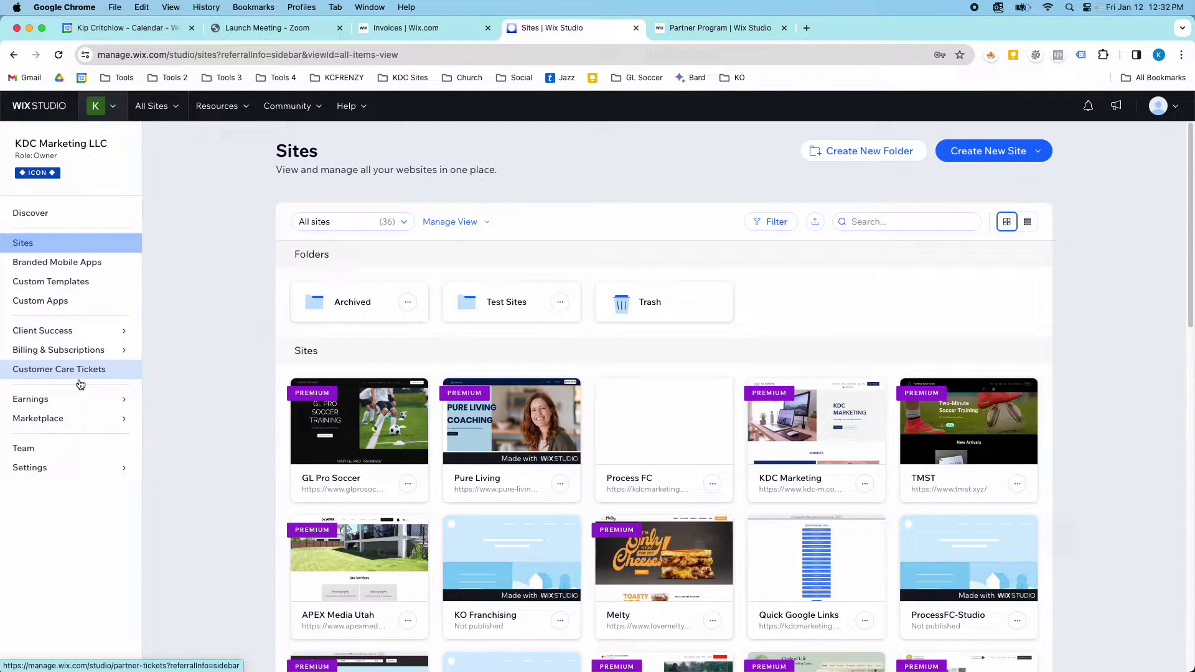
# Go to Earnings Overview and enter 2 Studio sites built this year in the estimate
pyautogui.click(82, 400)
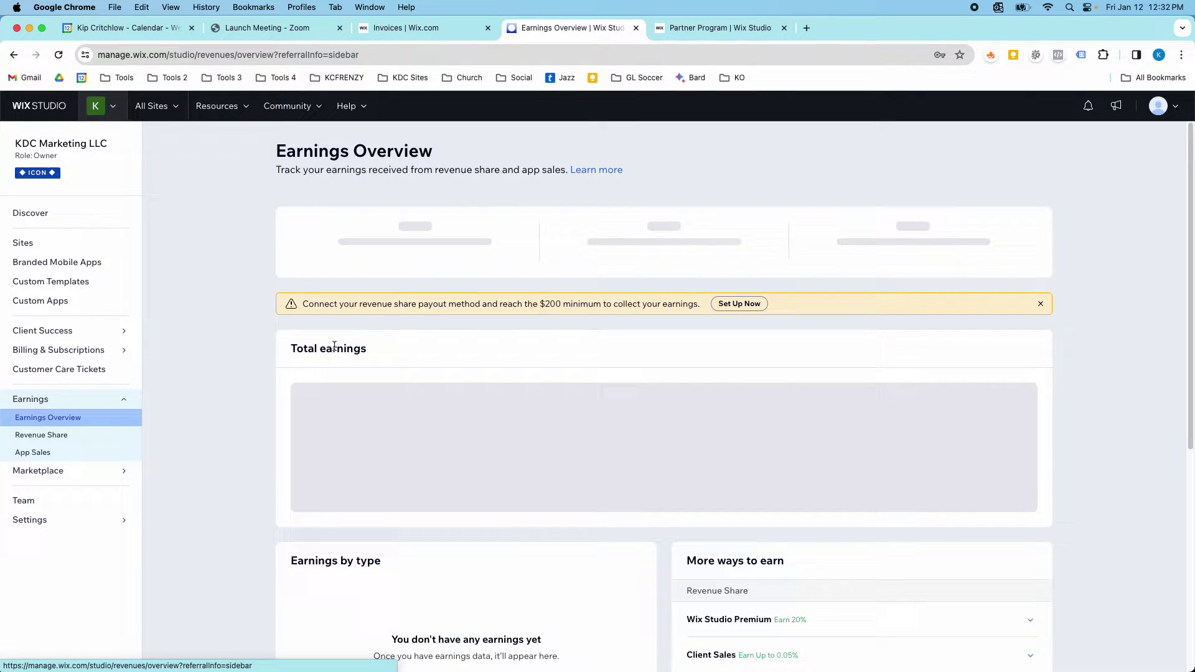
pyautogui.scroll(-1, 434, 342)
pyautogui.scroll(-1, 433, 341)
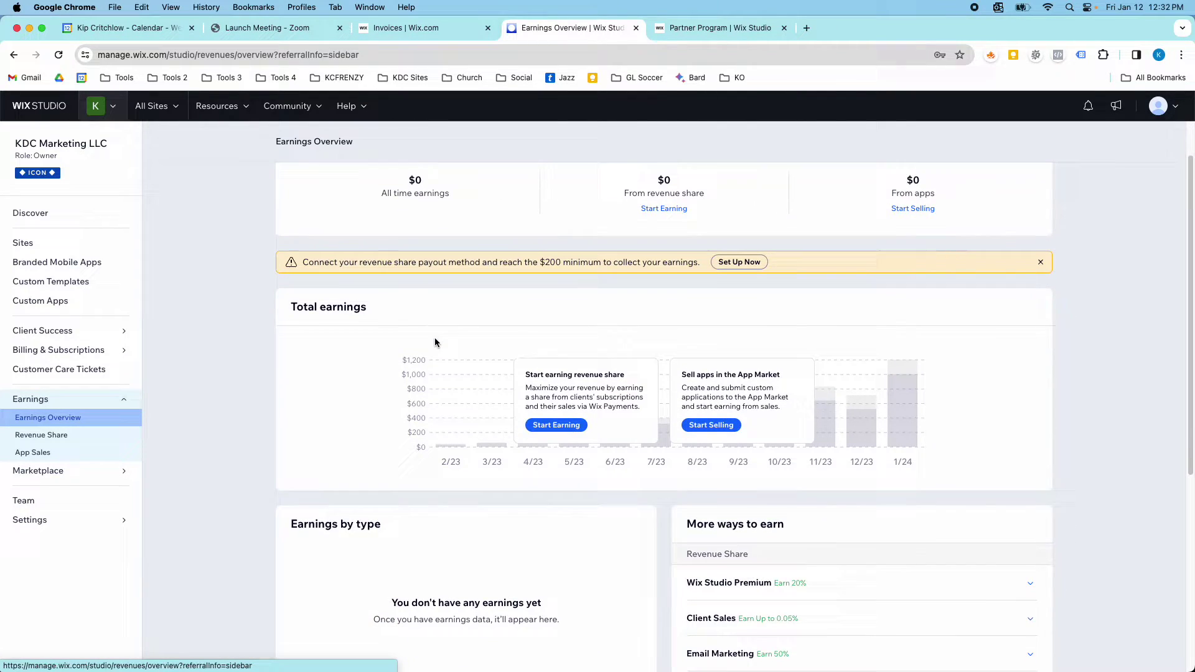
pyautogui.scroll(-1, 435, 342)
pyautogui.scroll(-1, 433, 342)
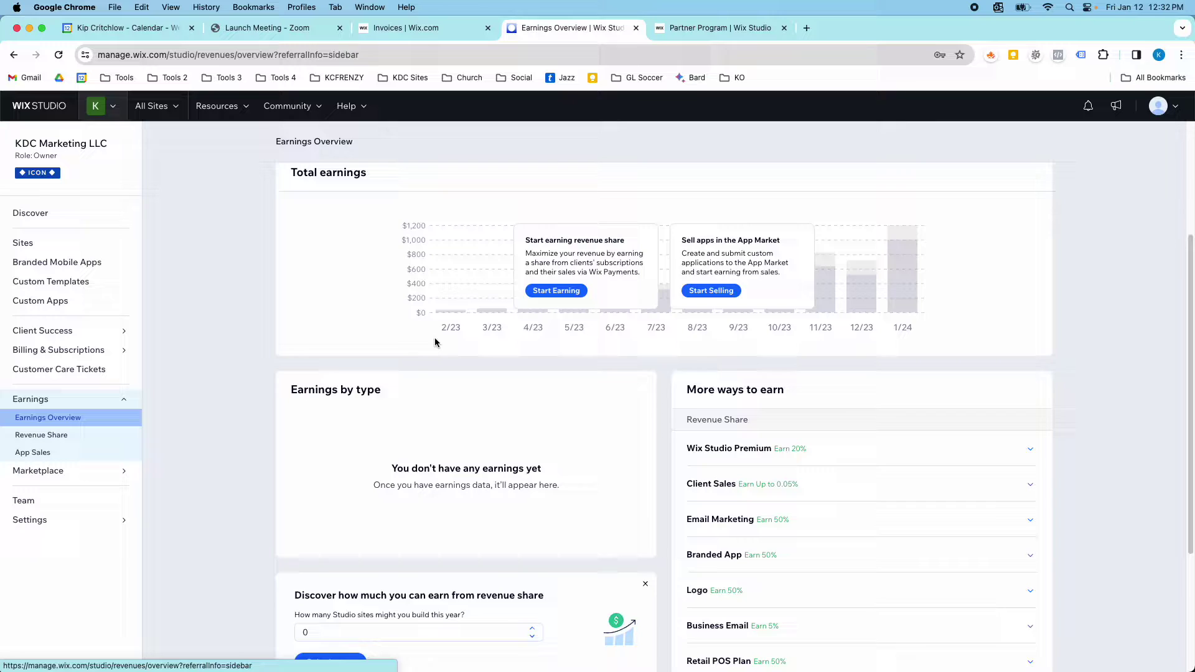
pyautogui.scroll(-2, 434, 341)
pyautogui.scroll(-1, 434, 341)
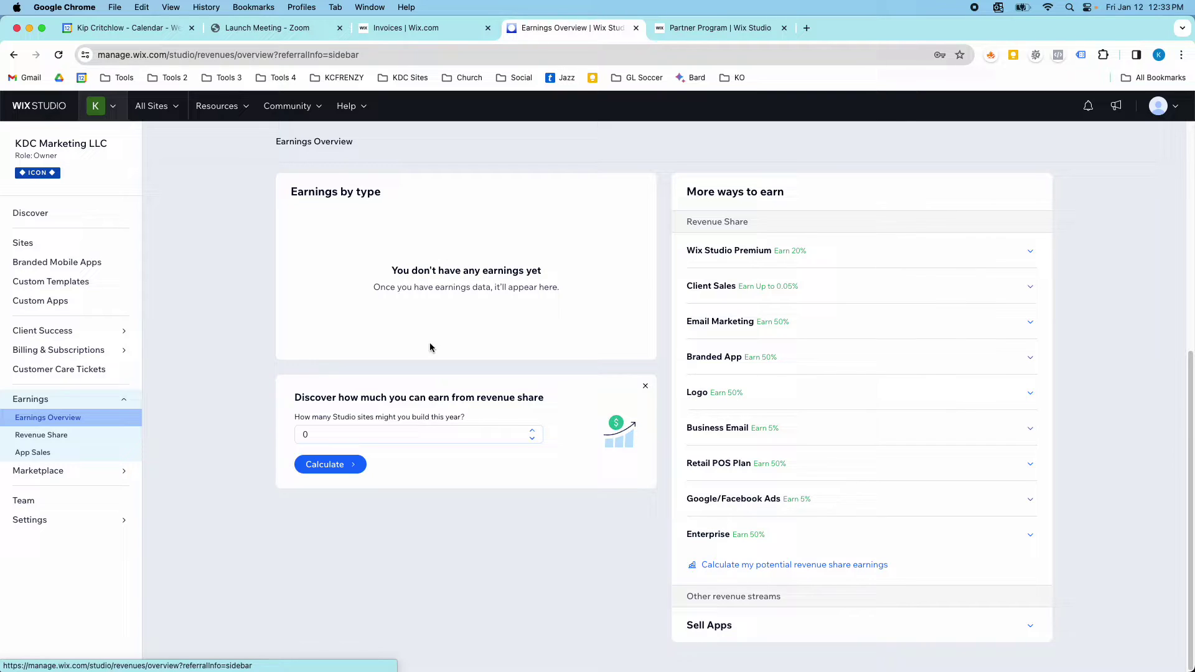
pyautogui.click(389, 432)
pyautogui.write('20')
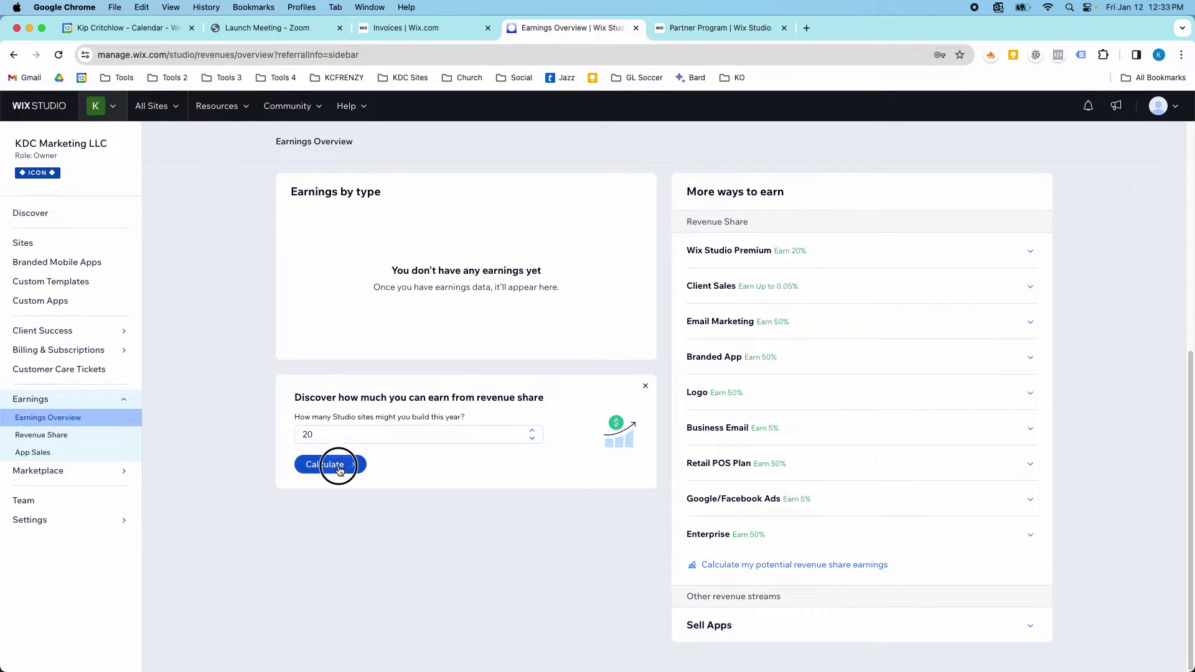
# Open the revenue-share calculator, show more revenue types, and set Branded Apps to 5
pyautogui.click(336, 465)
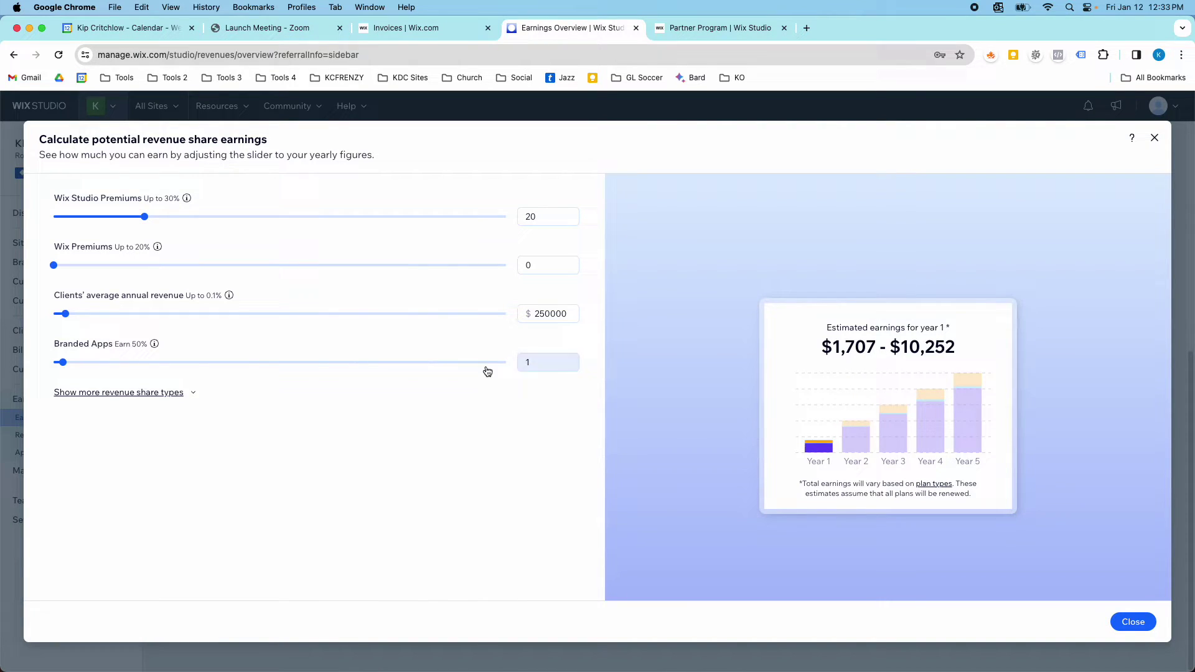
pyautogui.click(110, 394)
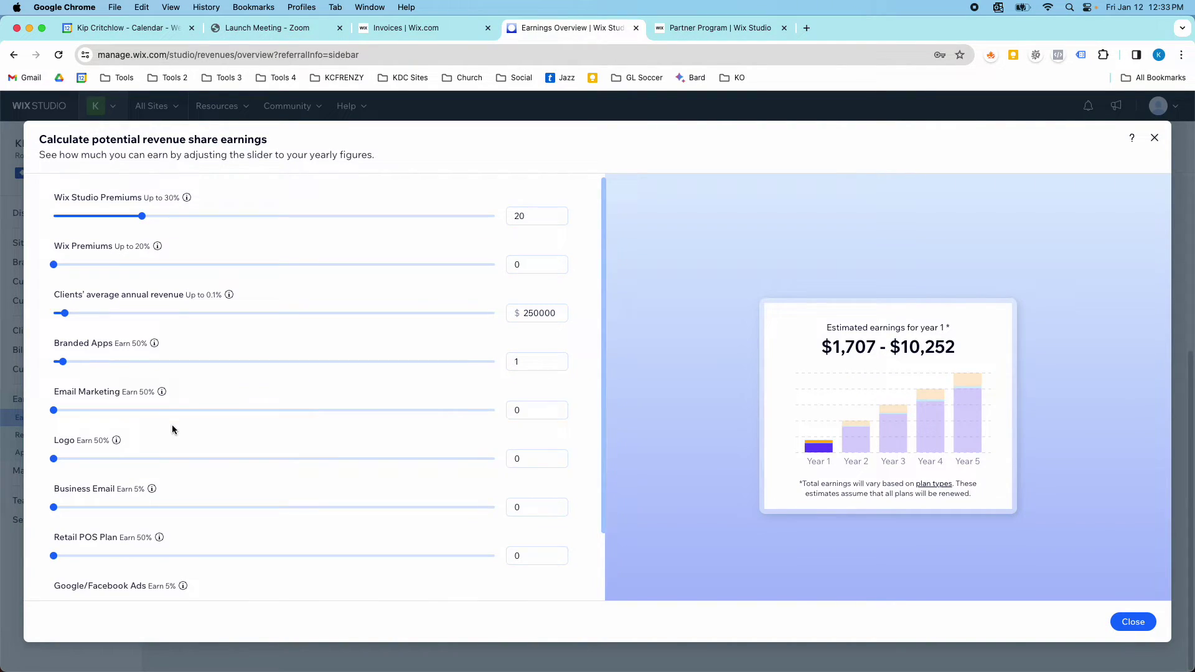
pyautogui.scroll(-2, 171, 430)
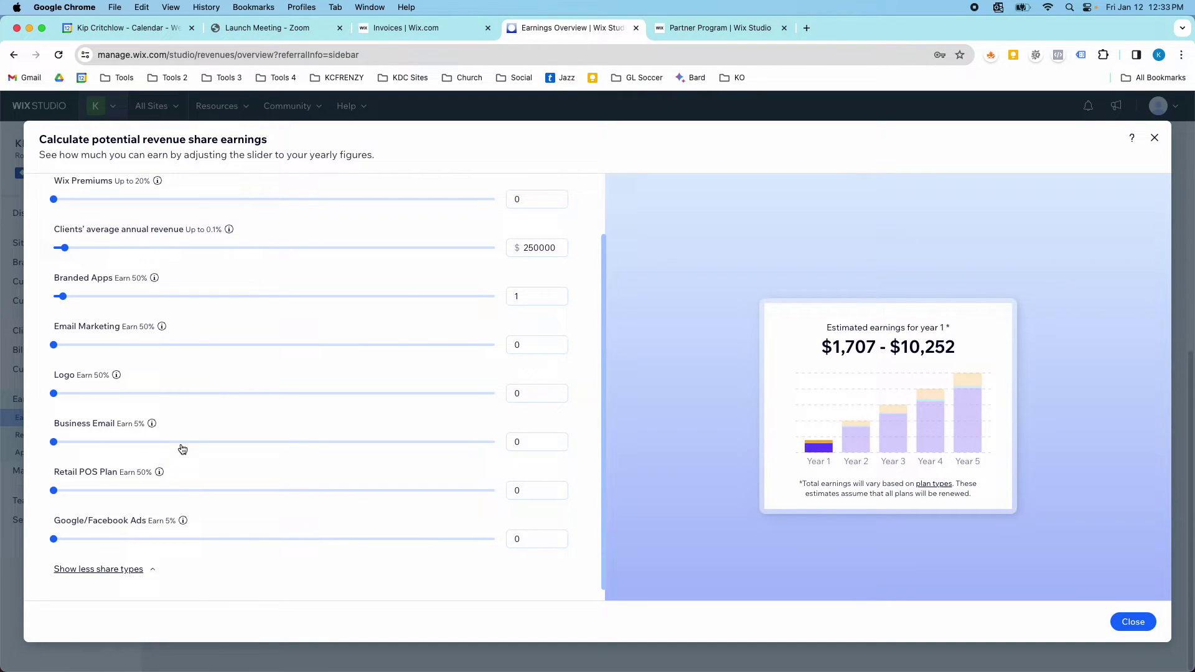
pyautogui.click(63, 296)
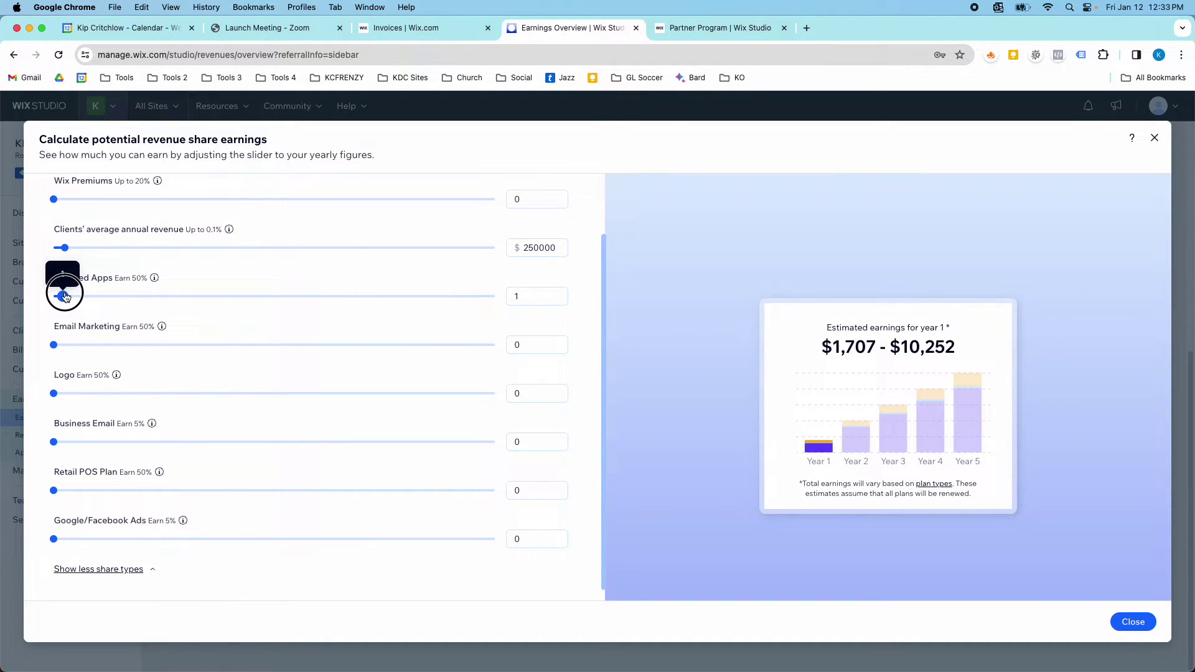
pyautogui.moveTo(63, 297); pyautogui.dragTo(99, 297)
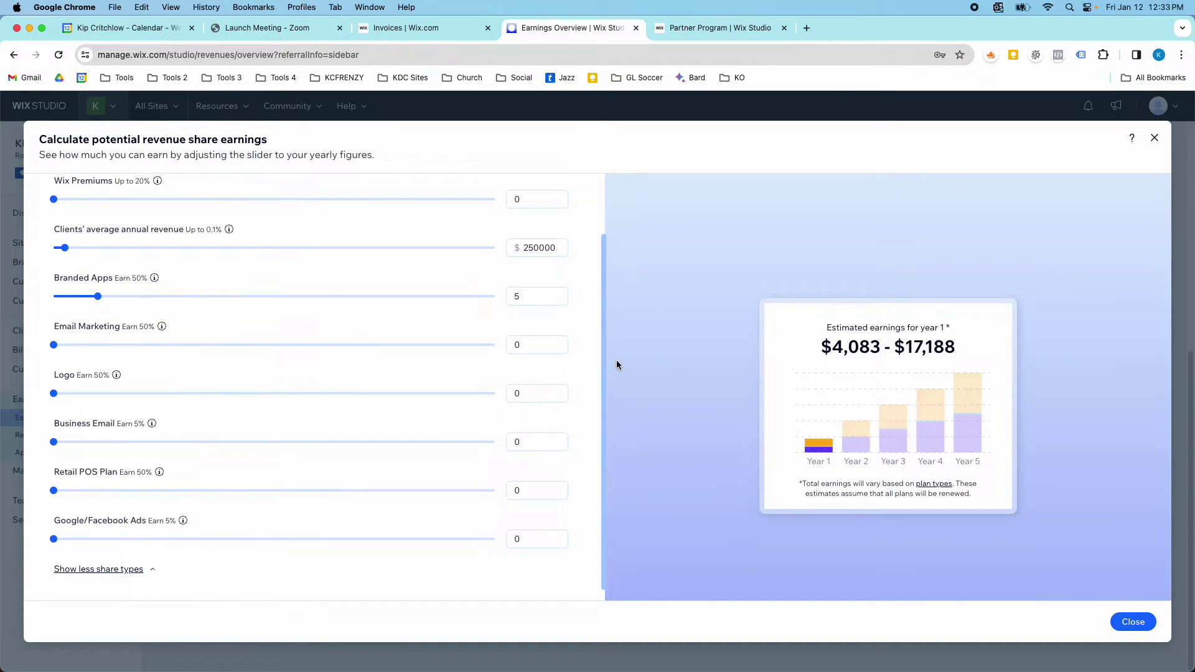
pyautogui.scroll(2, 299, 341)
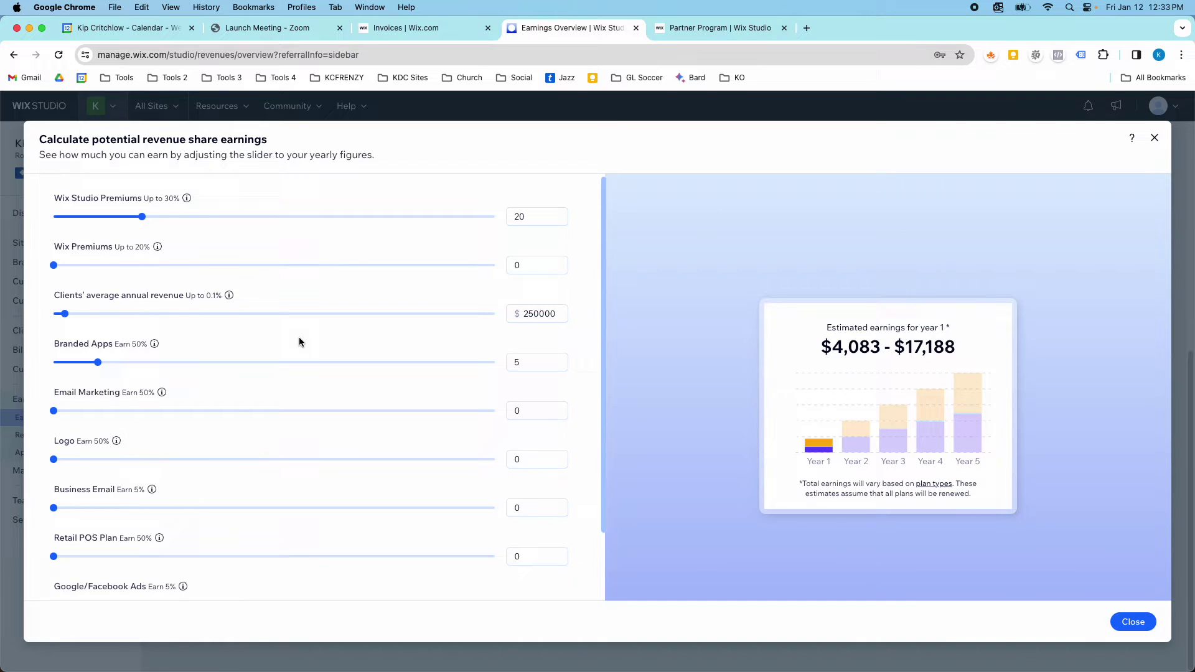
# Raise clients' annual revenue to $2,100,000 for a $5,008–$19,038 estimate, then close the calculator
pyautogui.moveTo(68, 322); pyautogui.dragTo(148, 315)
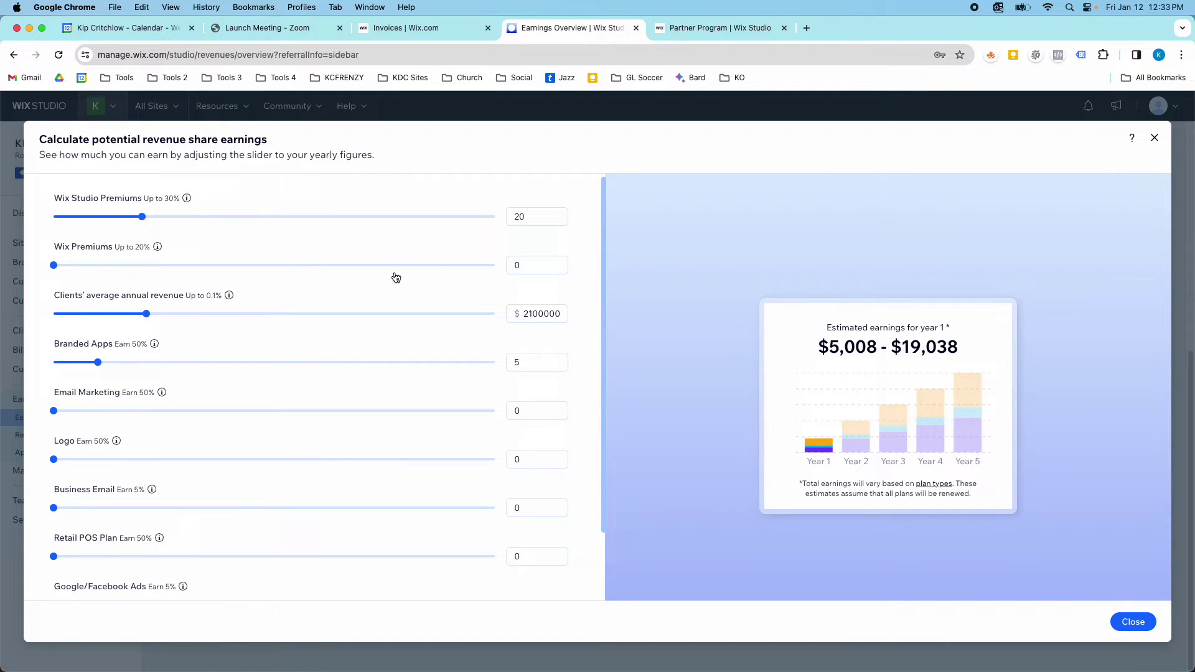
pyautogui.click(1154, 137)
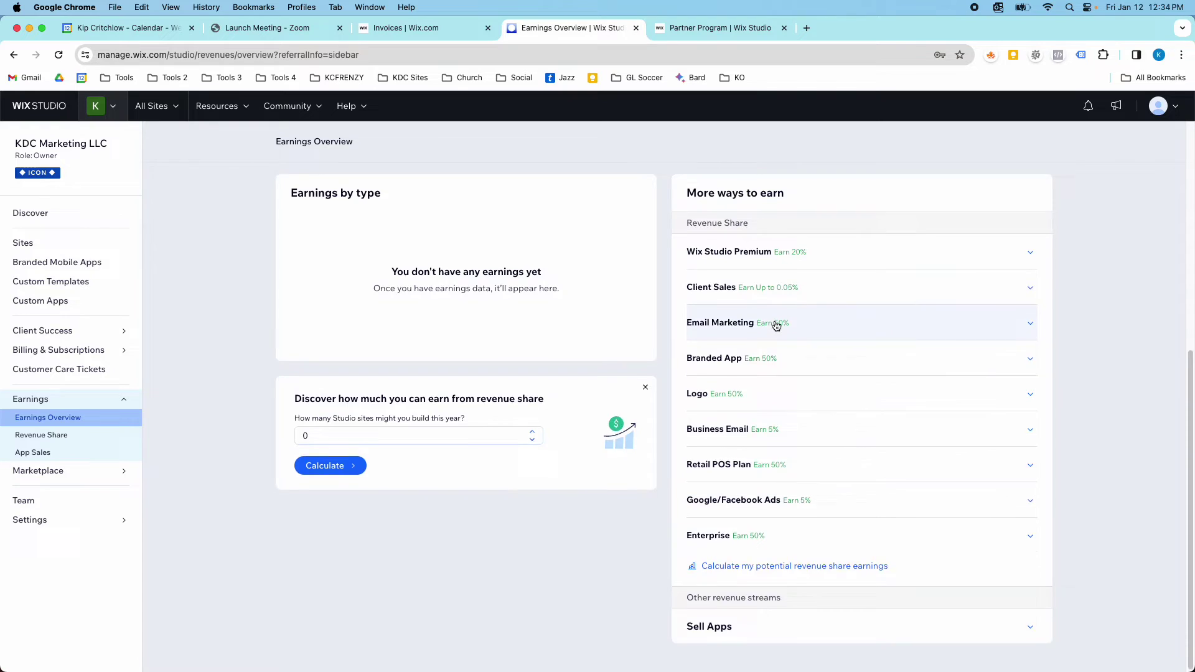
pyautogui.scroll(2, 775, 324)
pyautogui.scroll(3, 775, 325)
pyautogui.scroll(-1, 775, 325)
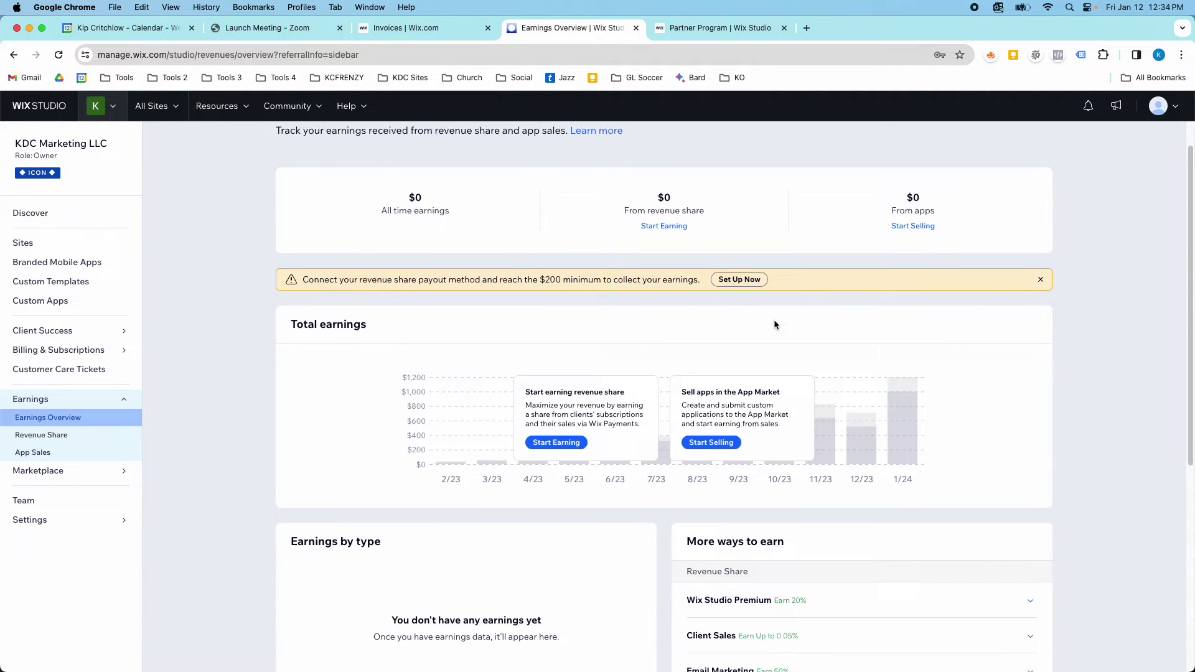
pyautogui.scroll(-4, 775, 355)
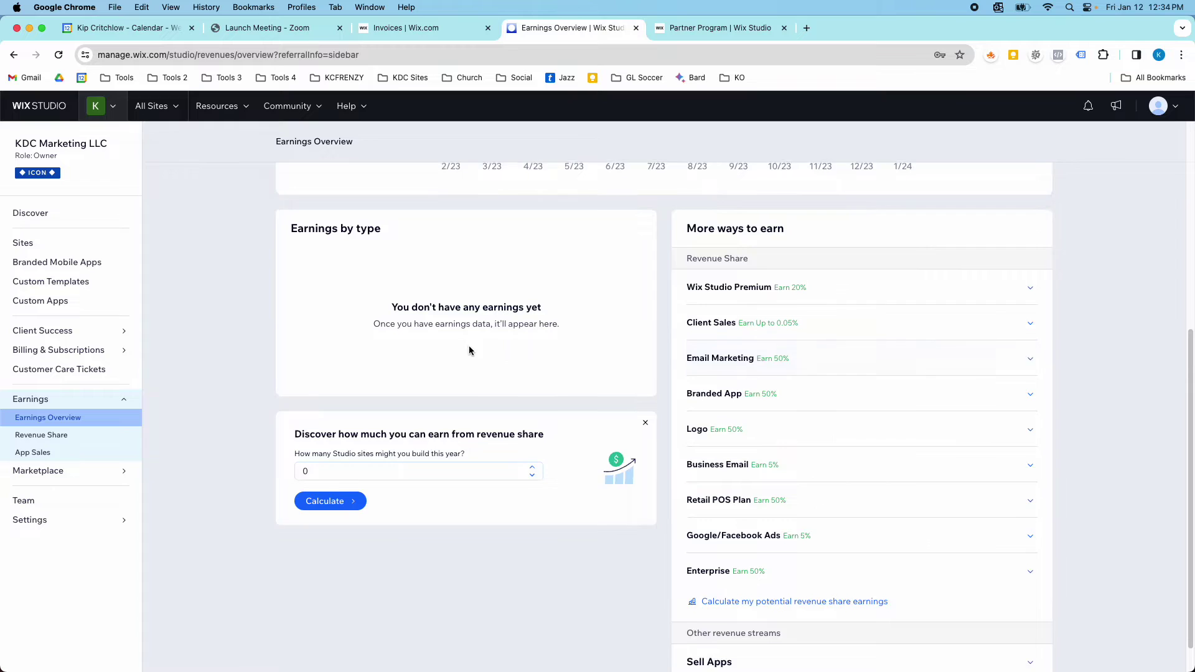
pyautogui.scroll(3, 468, 345)
pyautogui.scroll(1, 451, 344)
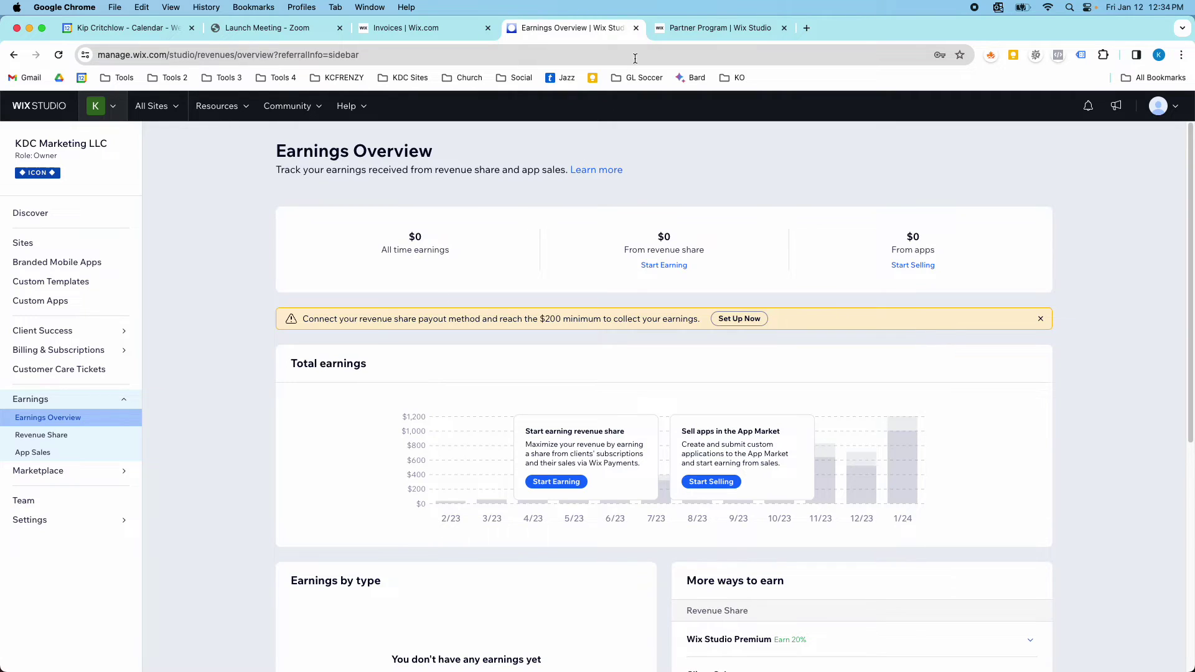
# Switch to the Wix Studio Partner Program page tab
pyautogui.click(658, 28)
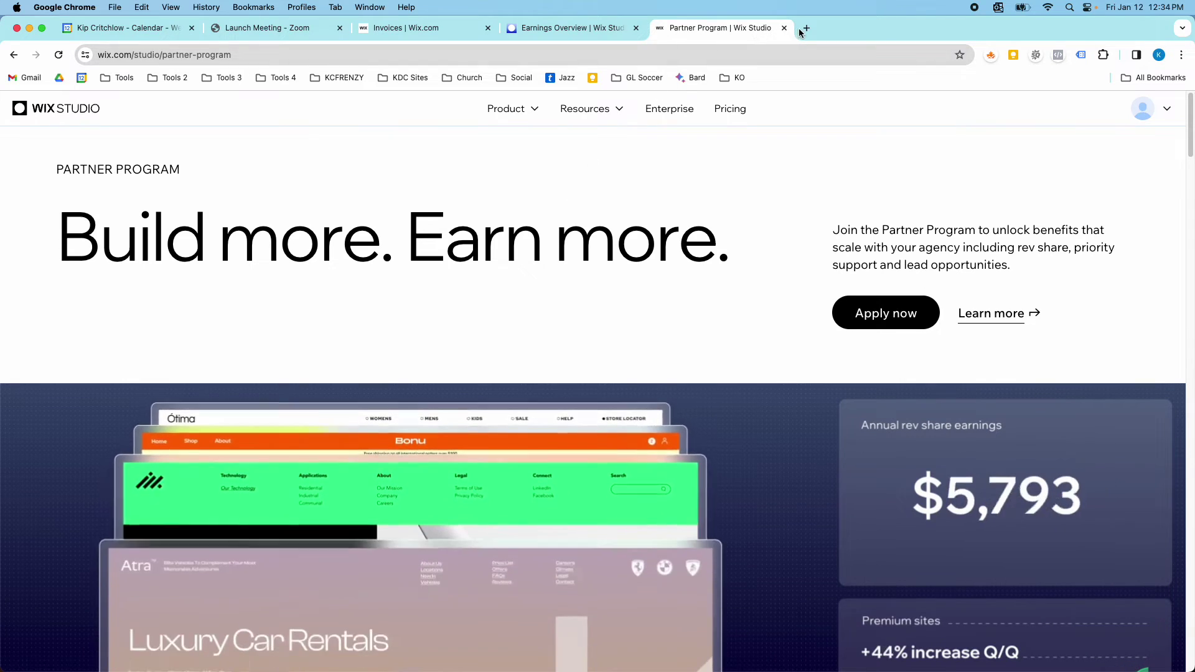
# Load the KDC Marketing site (kdc-m.com) in a new tab
pyautogui.click(805, 28)
pyautogui.write('kdc')
pyautogui.press('Return')
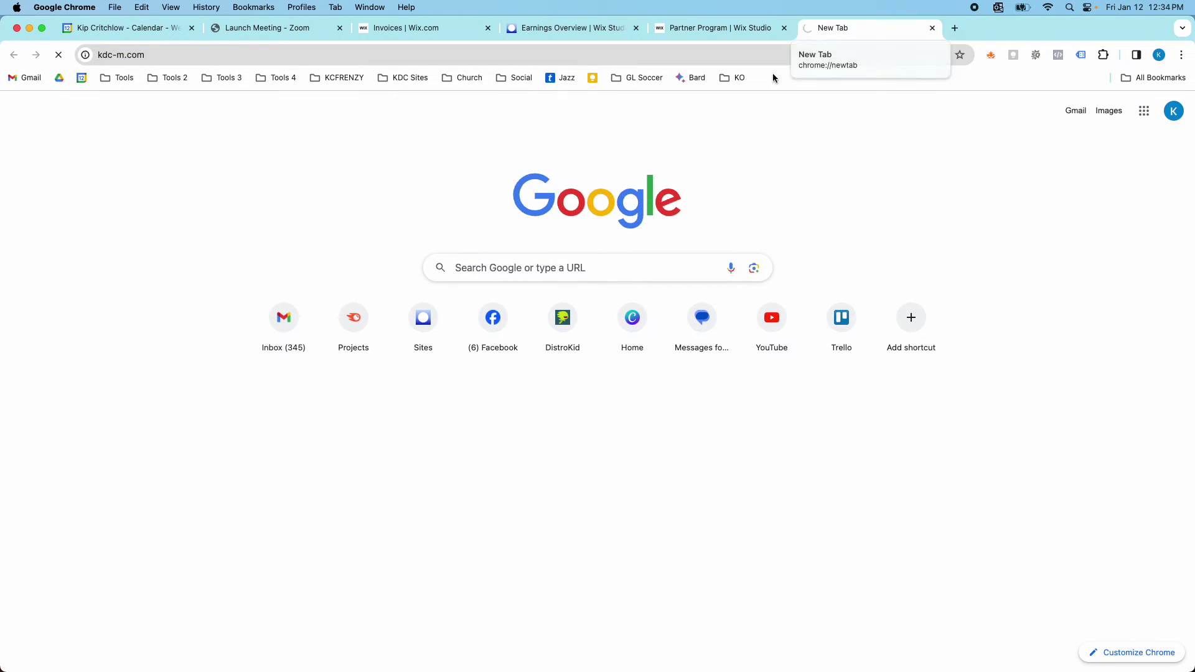
pyautogui.scroll(-10, 548, 315)
pyautogui.scroll(-10, 547, 320)
pyautogui.scroll(-10, 551, 326)
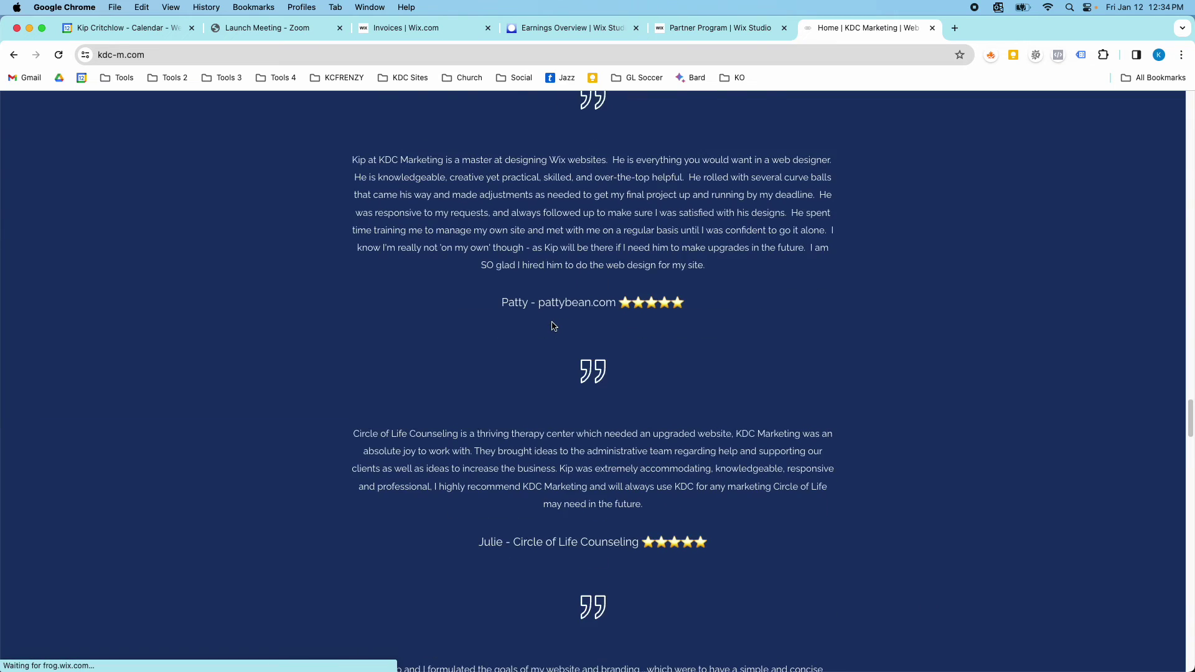
pyautogui.scroll(-10, 551, 326)
pyautogui.scroll(-10, 551, 326)
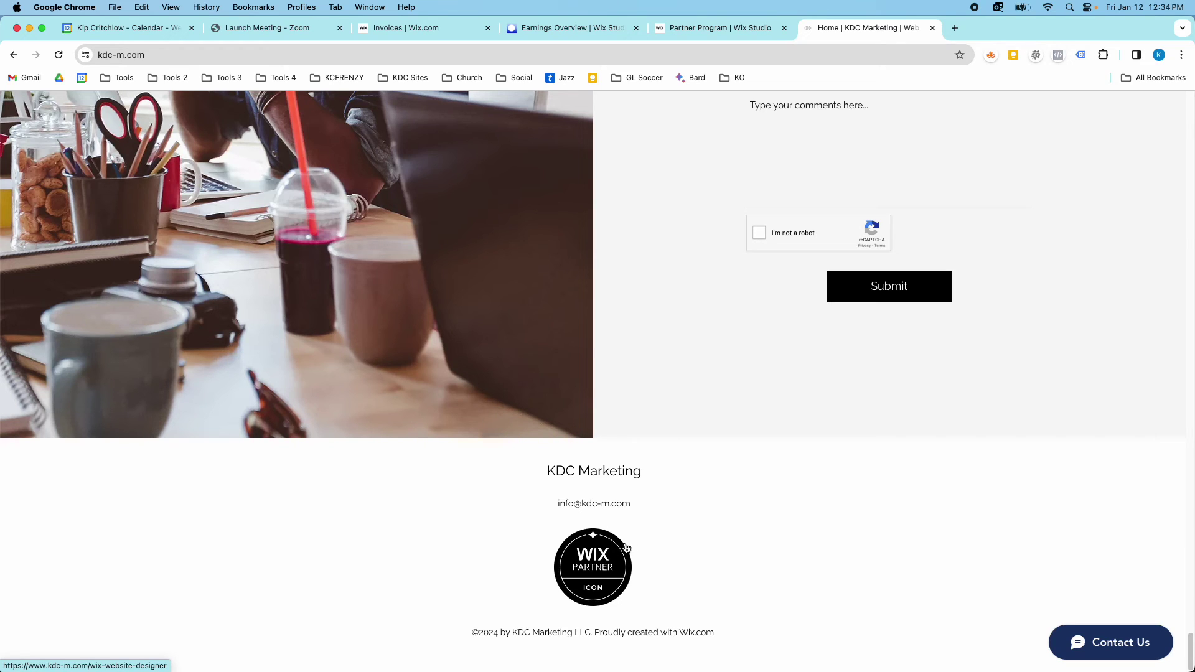
pyautogui.scroll(5, 638, 522)
pyautogui.scroll(5, 638, 527)
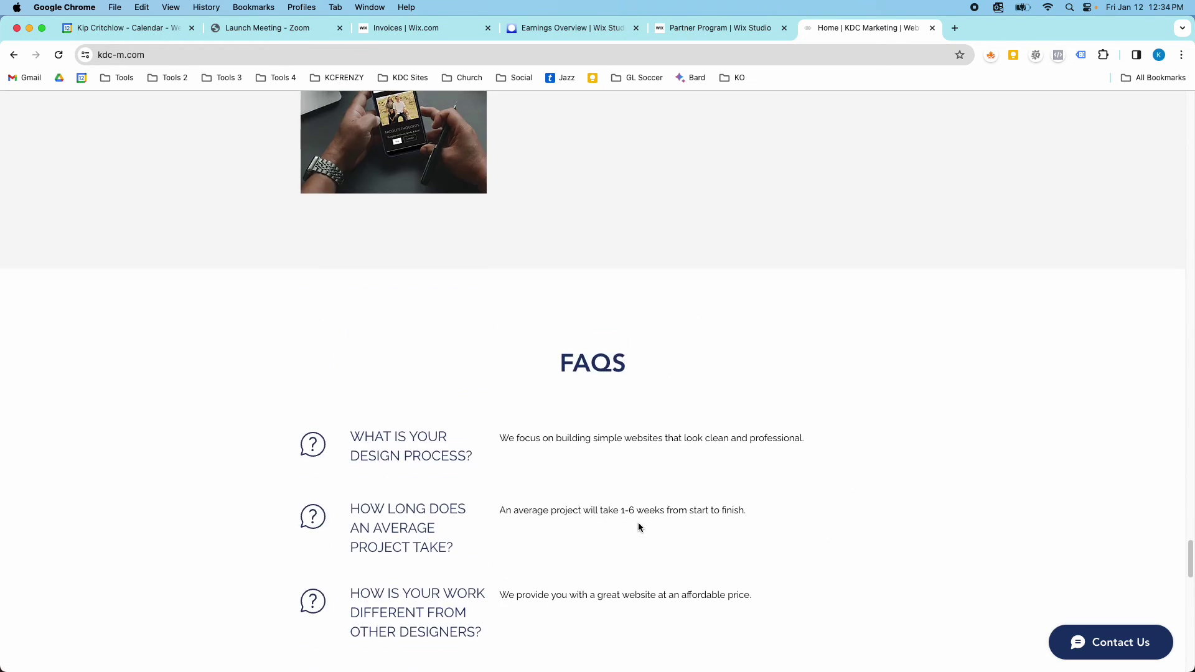
pyautogui.scroll(5, 637, 527)
pyautogui.scroll(5, 638, 528)
pyautogui.scroll(5, 637, 527)
pyautogui.scroll(5, 639, 526)
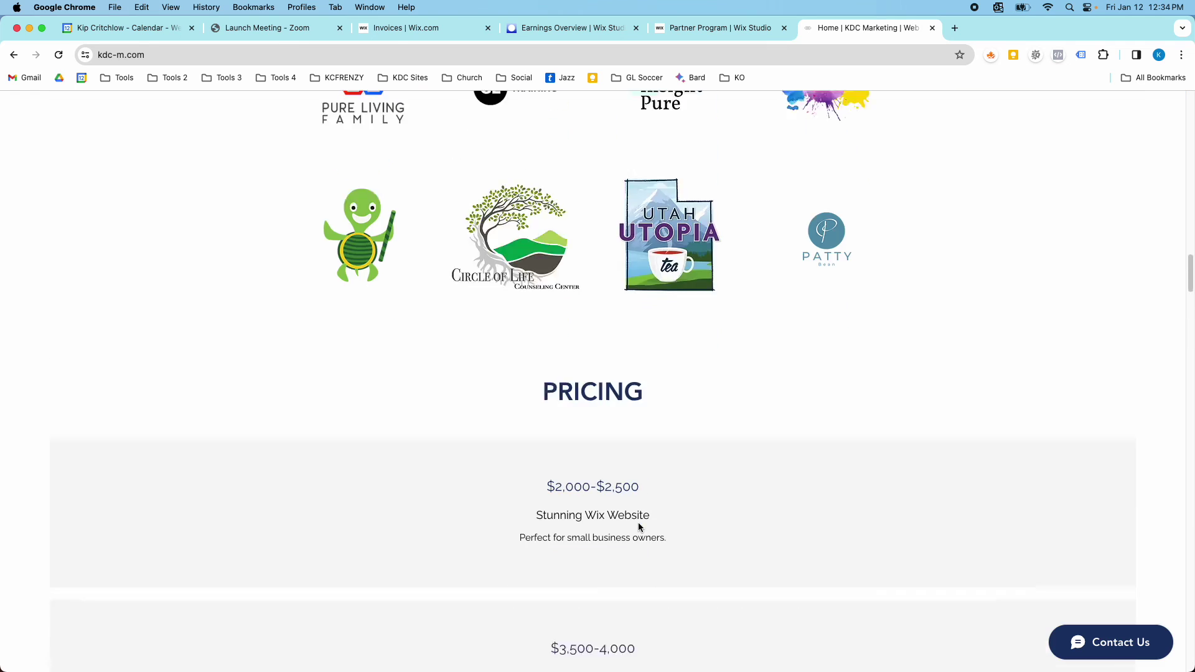
pyautogui.scroll(5, 638, 522)
pyautogui.scroll(5, 636, 524)
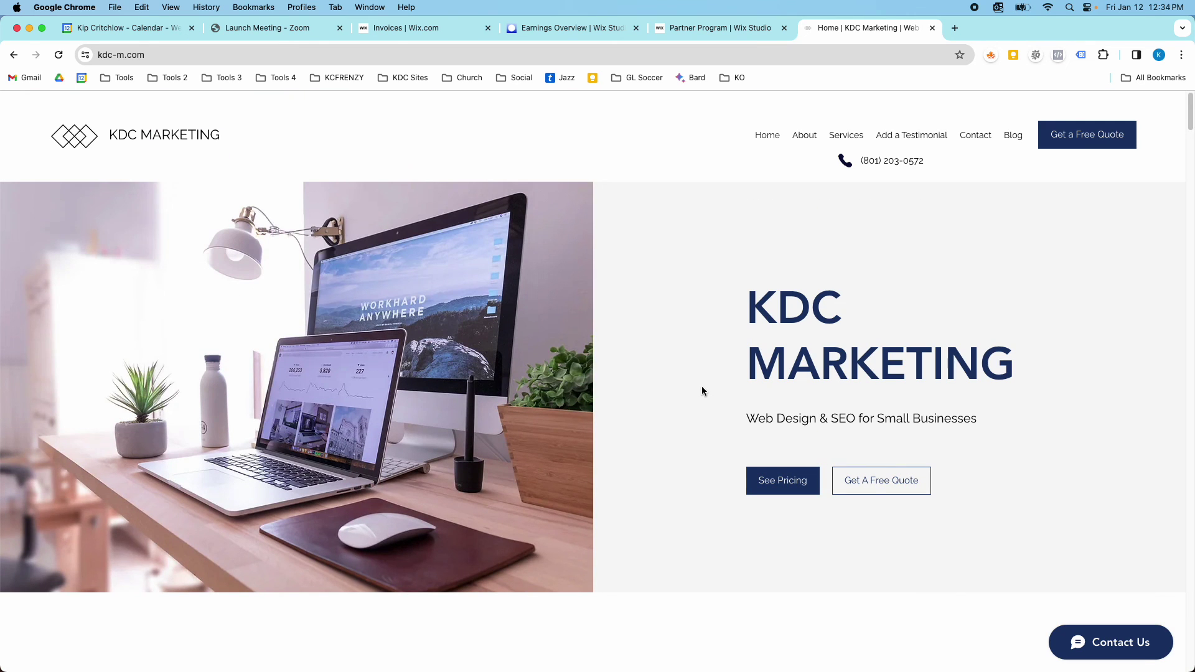